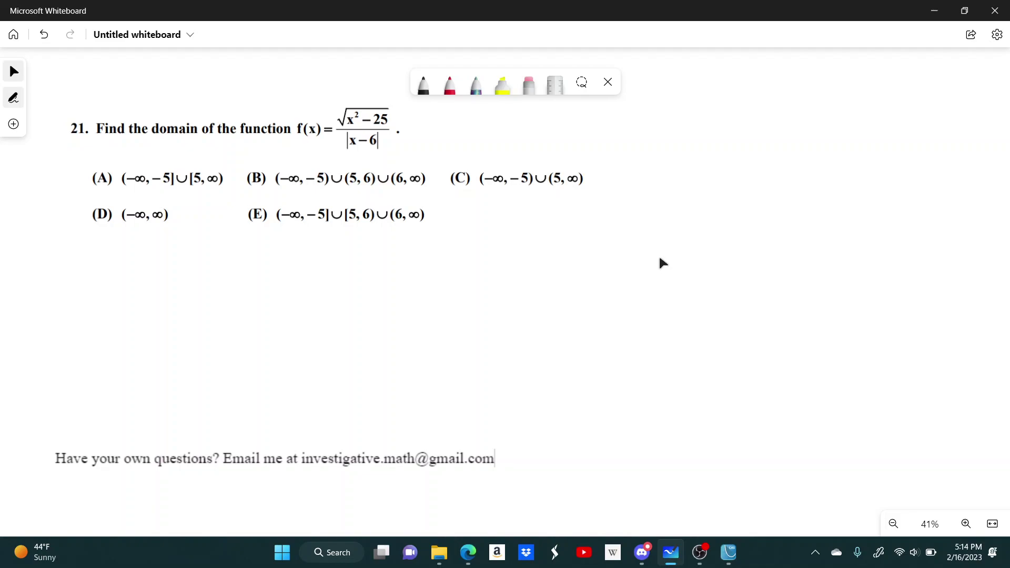
Step: Select the black pen to start writing the solution under choice (D)
click(423, 84)
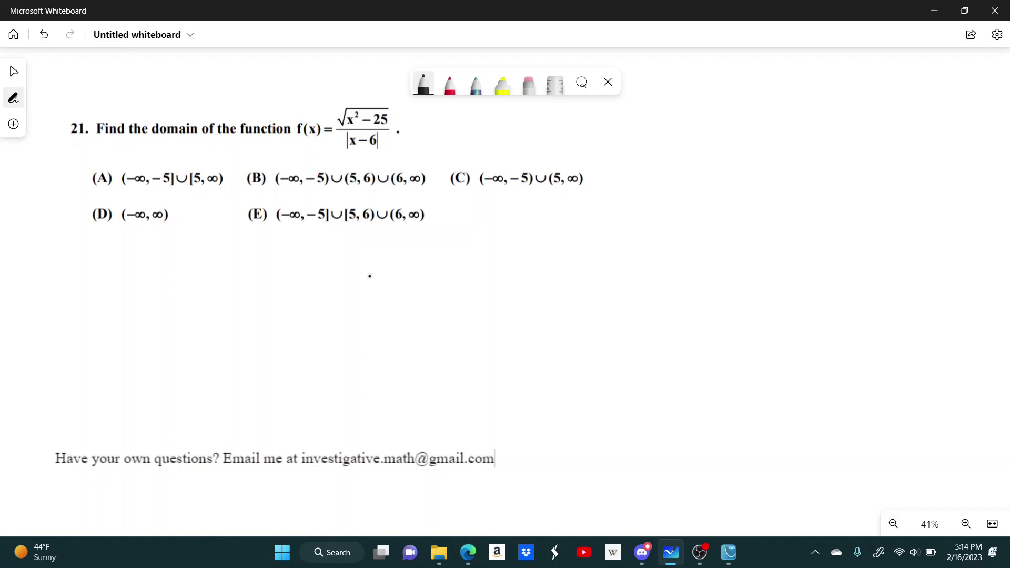
Step: Write x²−25≥0 and, on the next line, x²≥25
mouse_move(93, 284)
mouse_down()
mouse_move(109, 268)
mouse_move(110, 285)
mouse_move(129, 266)
mouse_move(165, 278)
mouse_move(225, 261)
mouse_move(210, 277)
mouse_up()
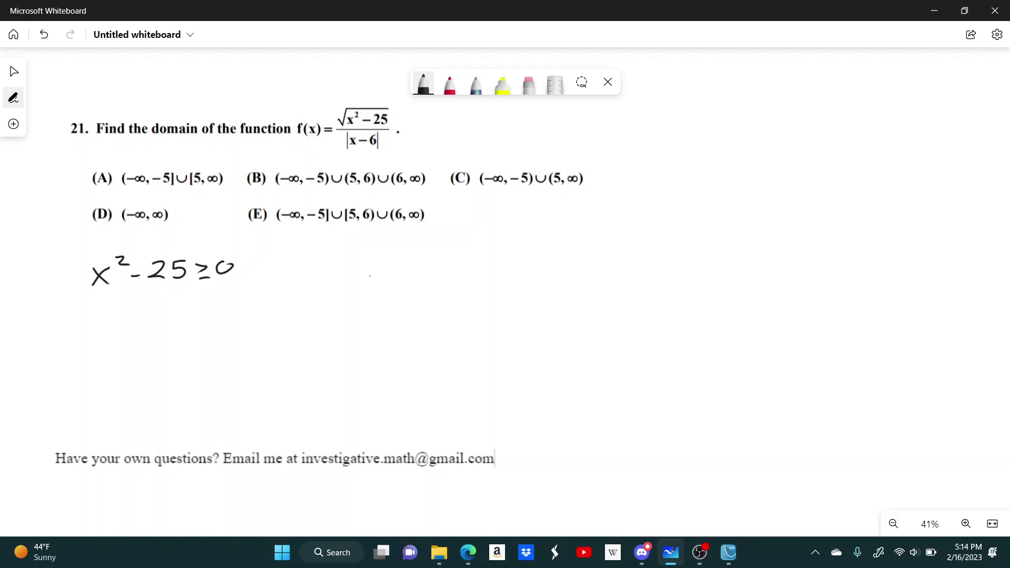
mouse_move(138, 310)
mouse_down()
mouse_move(125, 326)
mouse_move(138, 320)
mouse_up()
mouse_move(149, 296)
mouse_down()
mouse_move(177, 318)
mouse_move(205, 317)
mouse_up()
drag(209, 303, 224, 299)
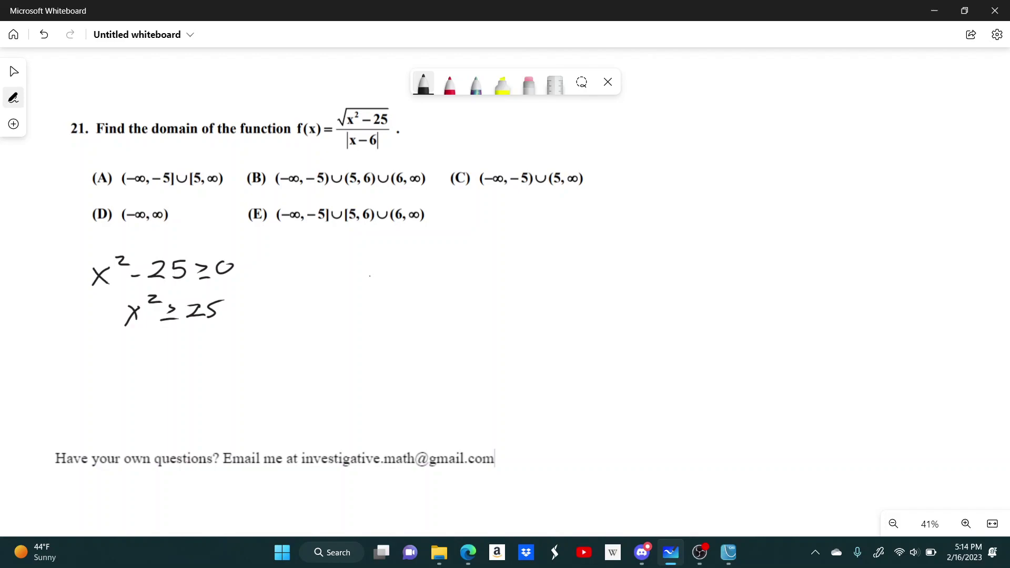
Step: Write x≥5 and x≤−5 on two lines below
mouse_move(121, 351)
mouse_down()
mouse_move(121, 367)
mouse_move(156, 364)
mouse_up()
drag(159, 349, 174, 348)
drag(118, 387, 126, 400)
mouse_move(126, 387)
mouse_down()
mouse_move(118, 401)
mouse_move(168, 395)
mouse_up()
drag(190, 386, 178, 401)
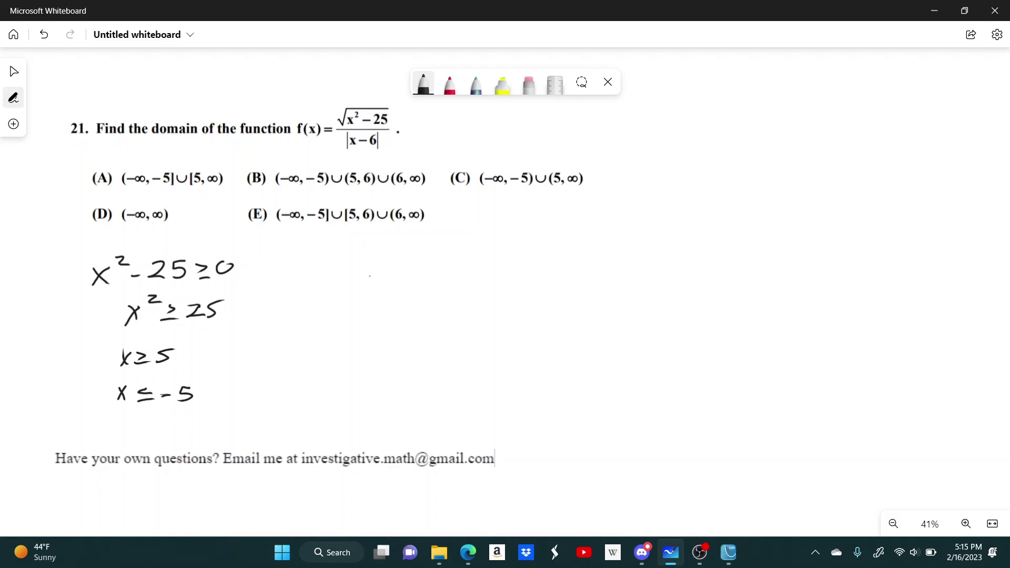
Step: Write |x−6|≠0 beside the first work, then x−6≠0 below it
mouse_move(308, 252)
mouse_down()
mouse_move(308, 273)
mouse_move(329, 270)
mouse_up()
mouse_move(331, 257)
mouse_down()
mouse_move(317, 269)
mouse_move(346, 261)
mouse_up()
mouse_move(361, 253)
mouse_down()
mouse_move(353, 261)
mouse_move(373, 266)
mouse_move(400, 253)
mouse_move(392, 263)
mouse_up()
mouse_move(413, 251)
mouse_down()
mouse_move(406, 261)
mouse_move(415, 250)
mouse_up()
drag(317, 293, 330, 303)
mouse_move(329, 293)
mouse_down()
mouse_move(316, 304)
mouse_move(403, 296)
mouse_up()
mouse_move(398, 284)
mouse_down()
mouse_move(389, 301)
mouse_move(422, 287)
mouse_up()
Step: Write x≠6 on a new line and draw an arrow at the denominator |x−6|
mouse_move(336, 322)
mouse_down()
mouse_move(318, 338)
mouse_move(337, 338)
mouse_up()
drag(350, 326, 364, 331)
mouse_move(362, 319)
mouse_down()
mouse_move(347, 339)
mouse_move(372, 329)
mouse_up()
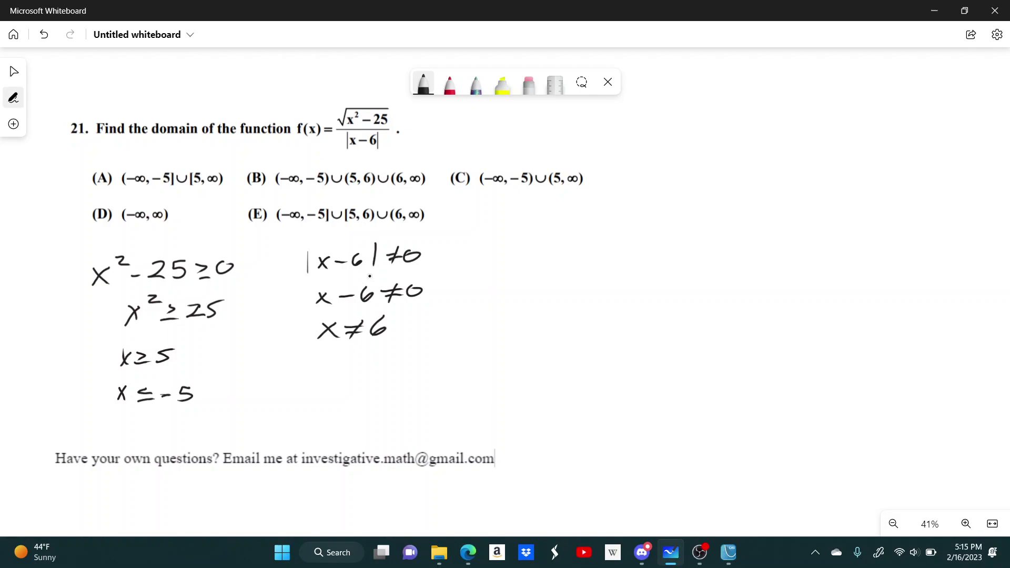
mouse_move(314, 147)
mouse_down()
mouse_move(340, 144)
mouse_move(332, 149)
mouse_up()
Step: Box x≠6 and the x≥5, x≤−5 results, and cross out choices (A) and (D)
mouse_move(303, 317)
mouse_down()
mouse_move(347, 350)
mouse_move(336, 308)
mouse_move(310, 311)
mouse_up()
mouse_move(88, 342)
mouse_down()
mouse_move(105, 418)
mouse_move(225, 423)
mouse_move(230, 402)
mouse_move(209, 332)
mouse_move(95, 339)
mouse_up()
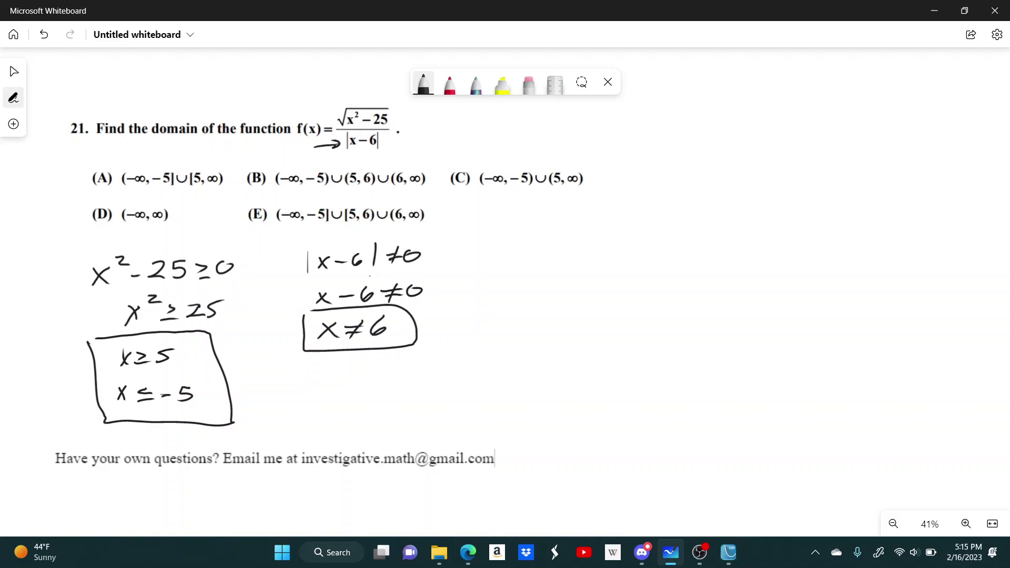
drag(85, 201, 121, 169)
drag(116, 203, 77, 228)
drag(328, 180, 322, 187)
Step: Cross out choices (B) and (C) and circle (E) as the answer
drag(272, 167, 243, 189)
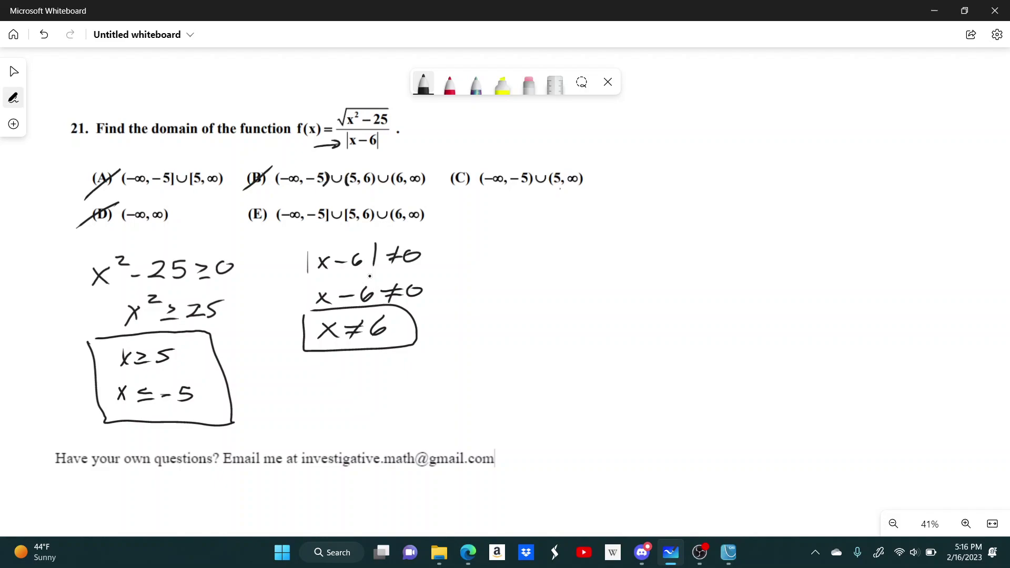
drag(479, 161, 447, 191)
mouse_move(263, 202)
mouse_down()
mouse_move(239, 218)
mouse_move(278, 208)
mouse_up()
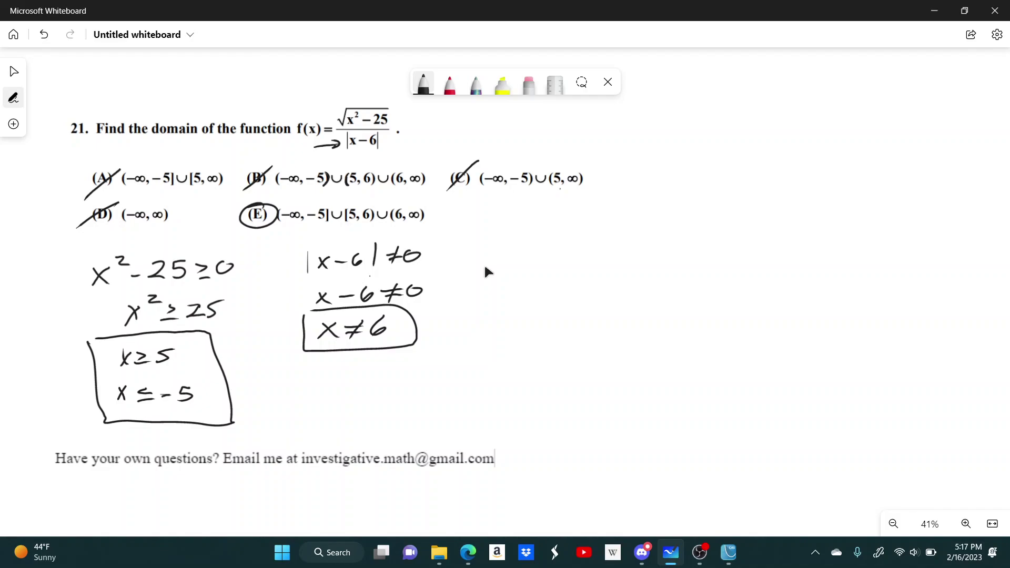
Step: In TI-Nspire, clear the history and start a domain() command
mouse_move(728, 552)
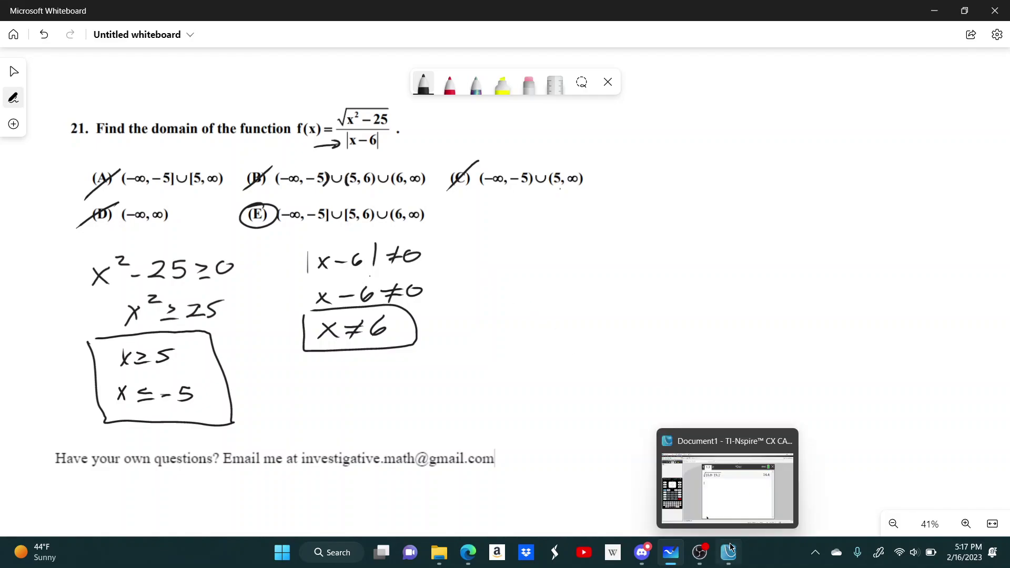
click(711, 486)
key(ctrl+m)
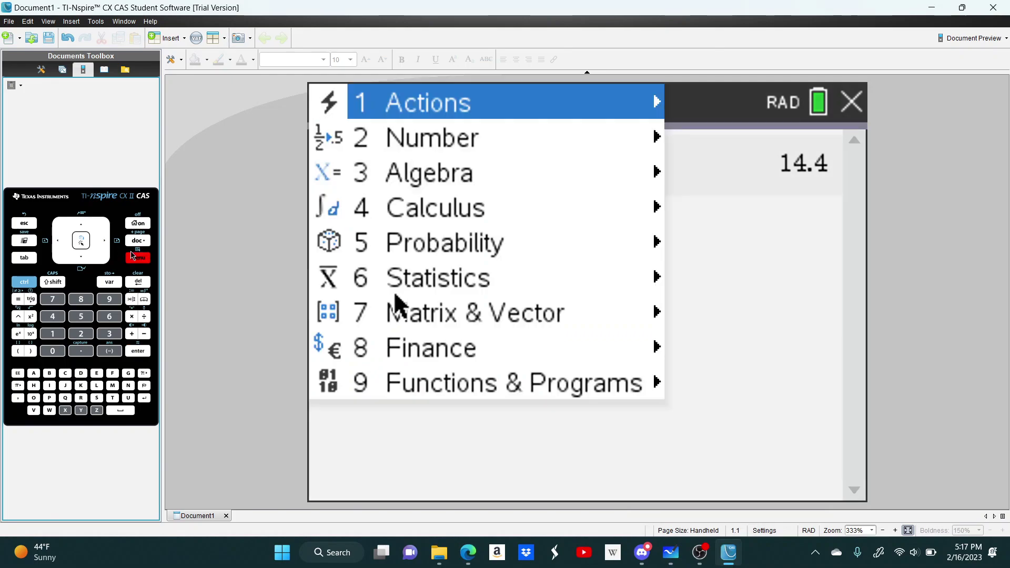
text(15)
text(domain)
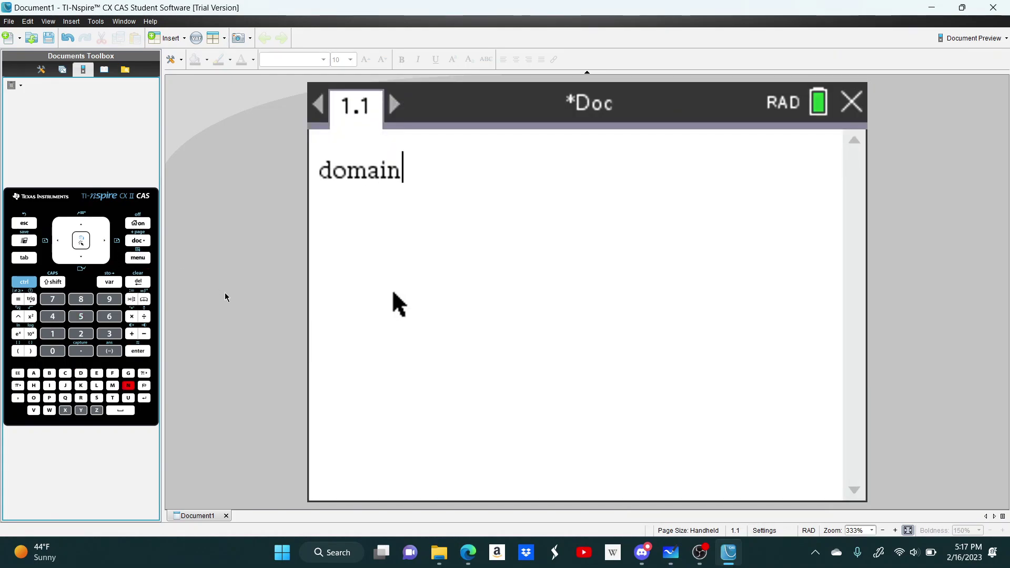
text(())
key(Left)
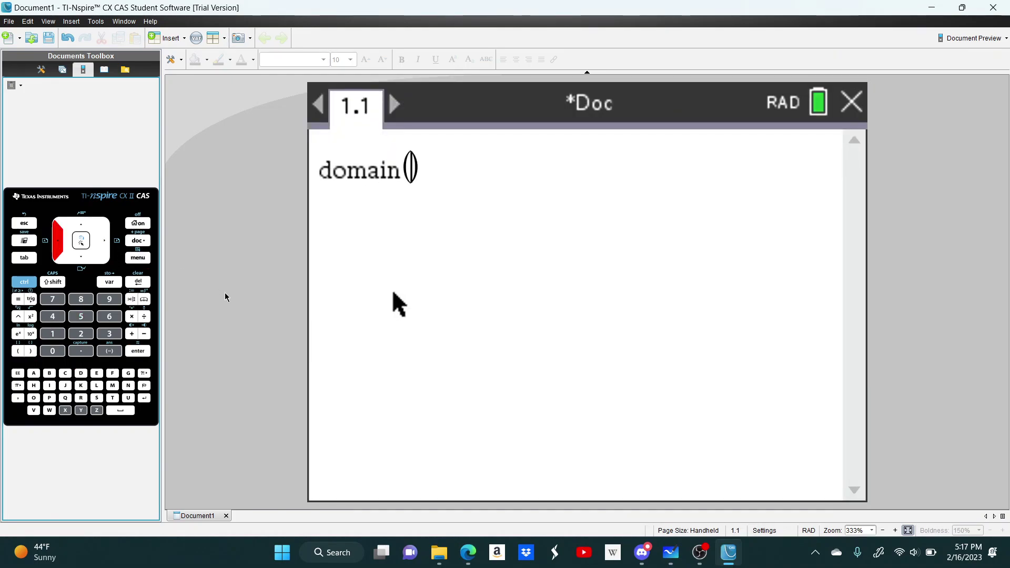
Step: Insert a fraction inside domain with √(x²−25) as the numerator
click(23, 284)
click(145, 316)
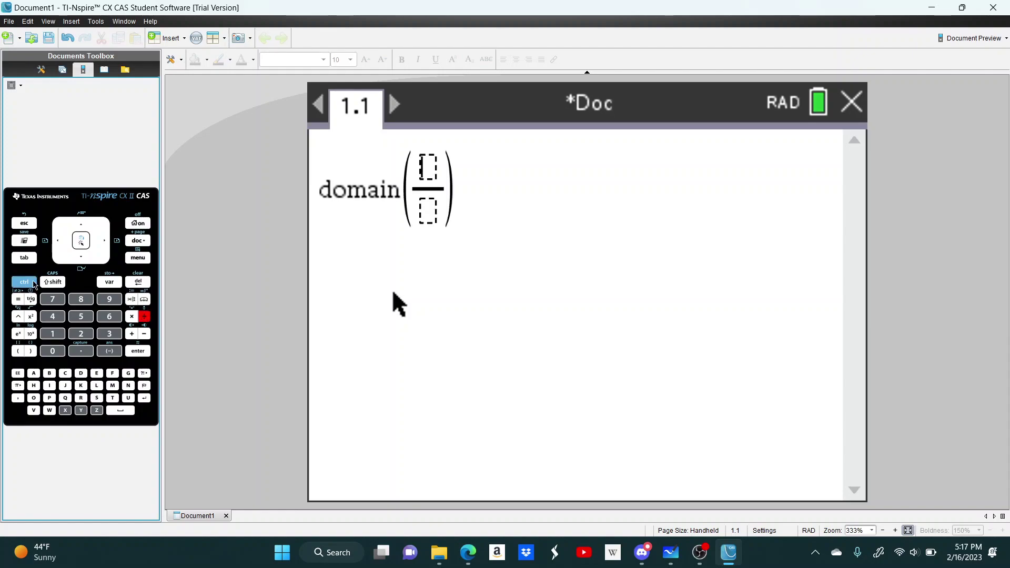
click(31, 283)
click(31, 316)
text(x^)
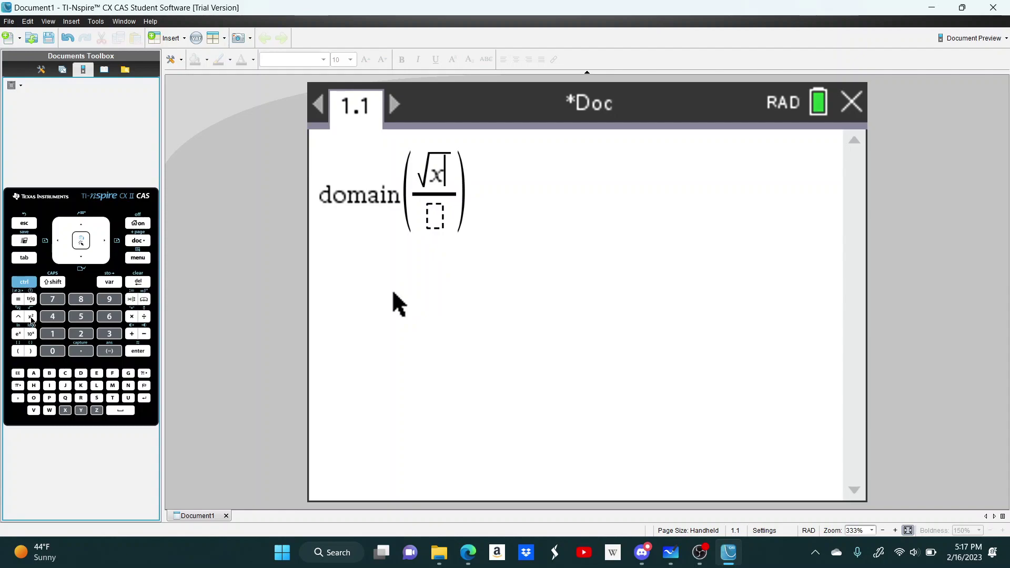
text(2)
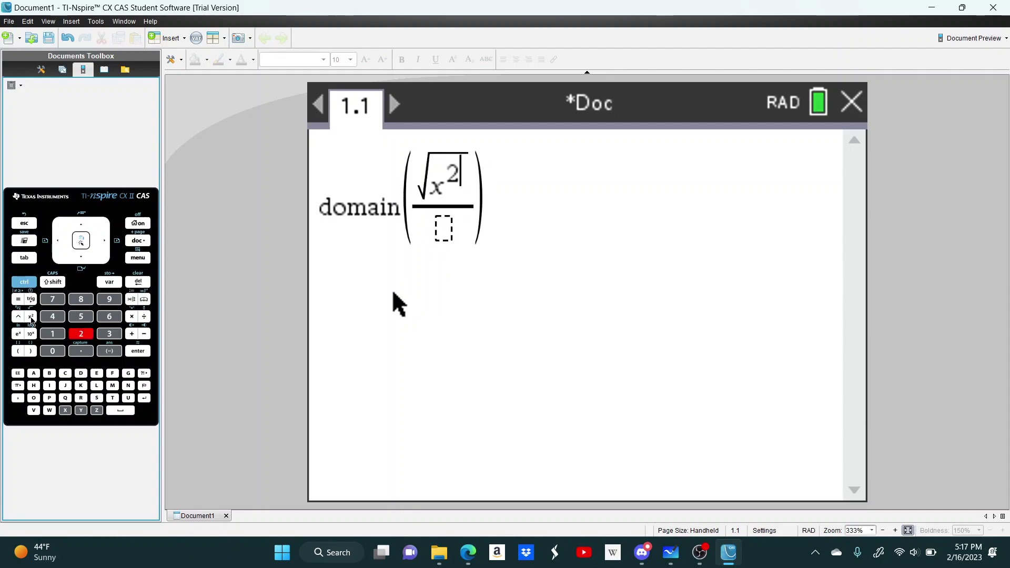
key(Right)
text(-25)
Step: Enter abs(x−6) as the denominator, add the variable x, and evaluate
key(Down)
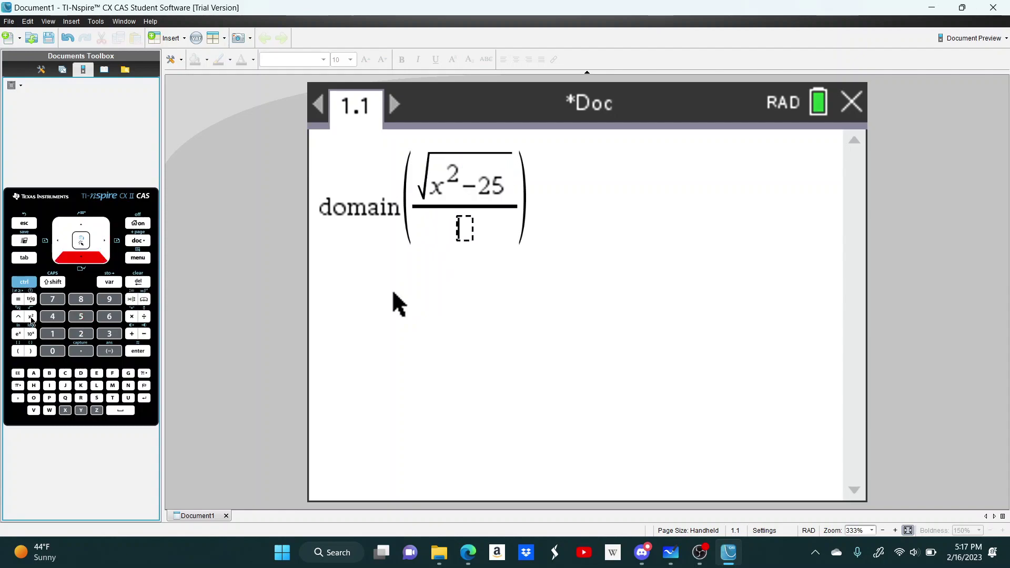
text(abs)
text((x-6)
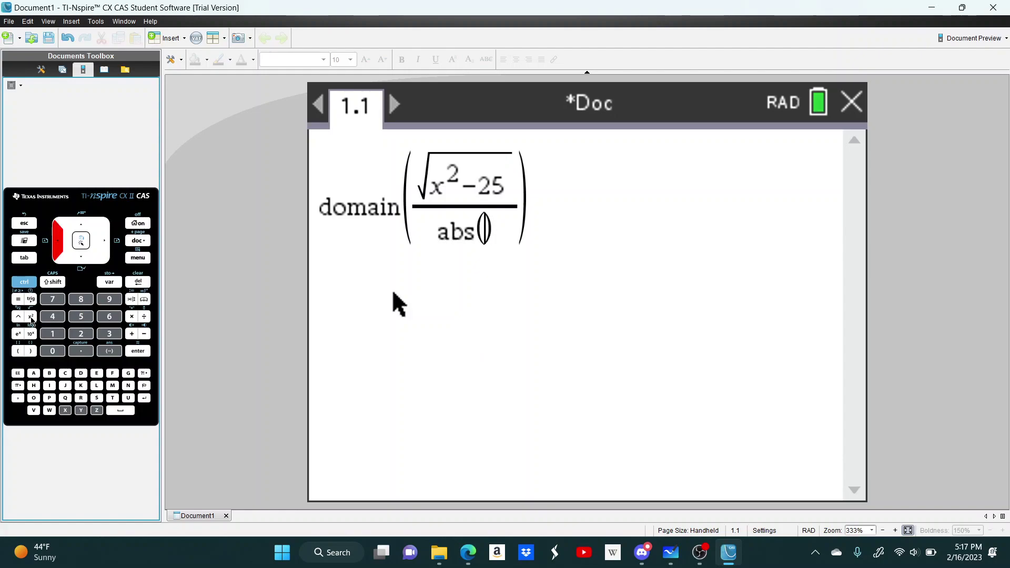
key(Right)
key(Right)
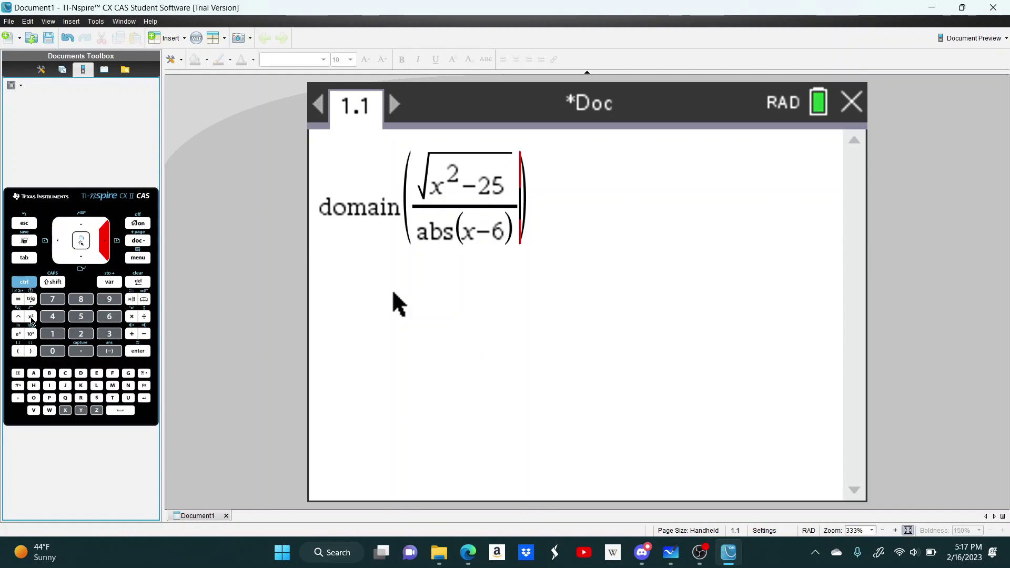
text(,x)
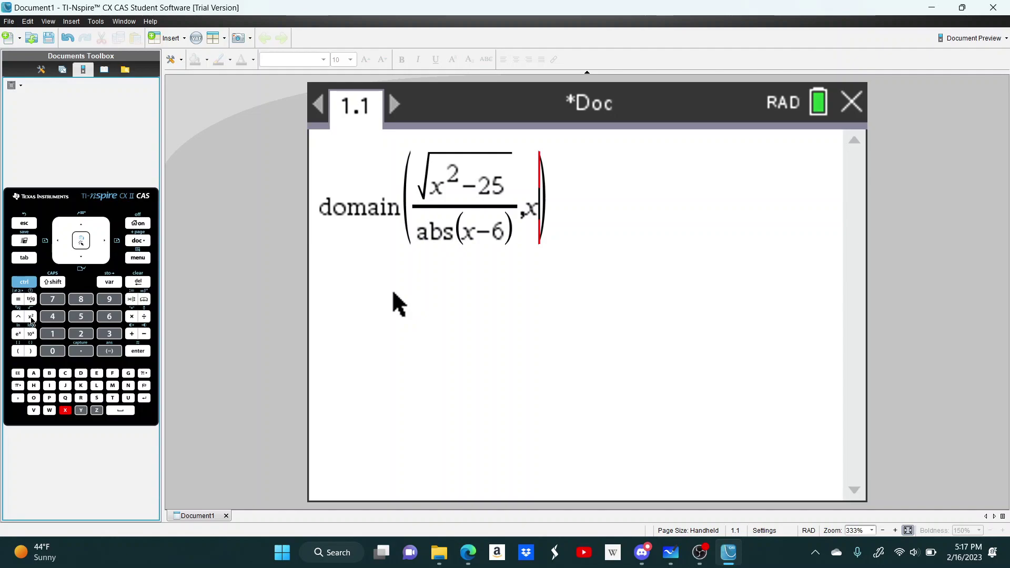
key(Return)
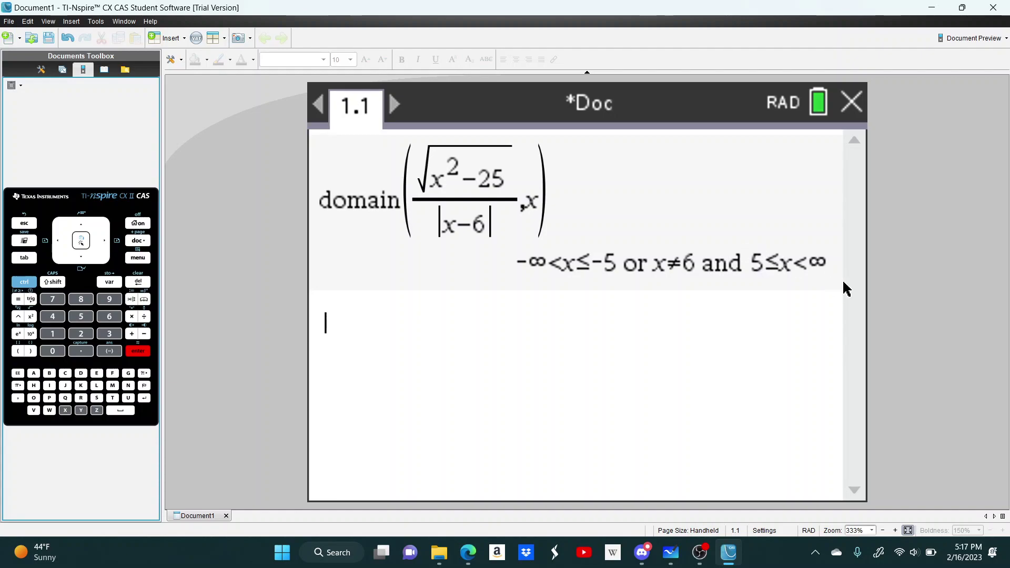
Step: Reorder the taskbar with TI-Nspire first and return to the Whiteboard solution
mouse_move(665, 548)
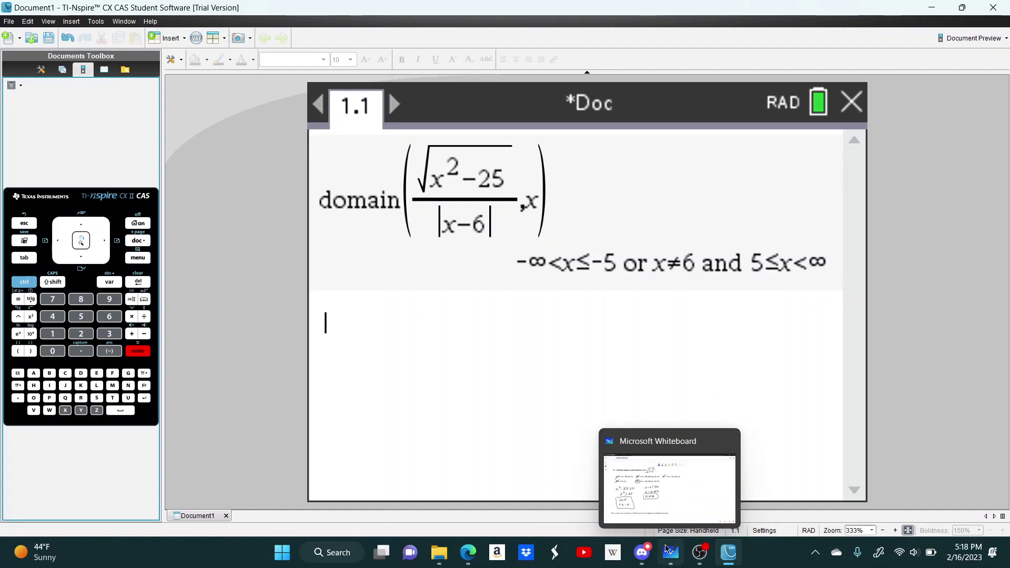
mouse_move(721, 554)
drag(720, 553, 675, 555)
click(640, 472)
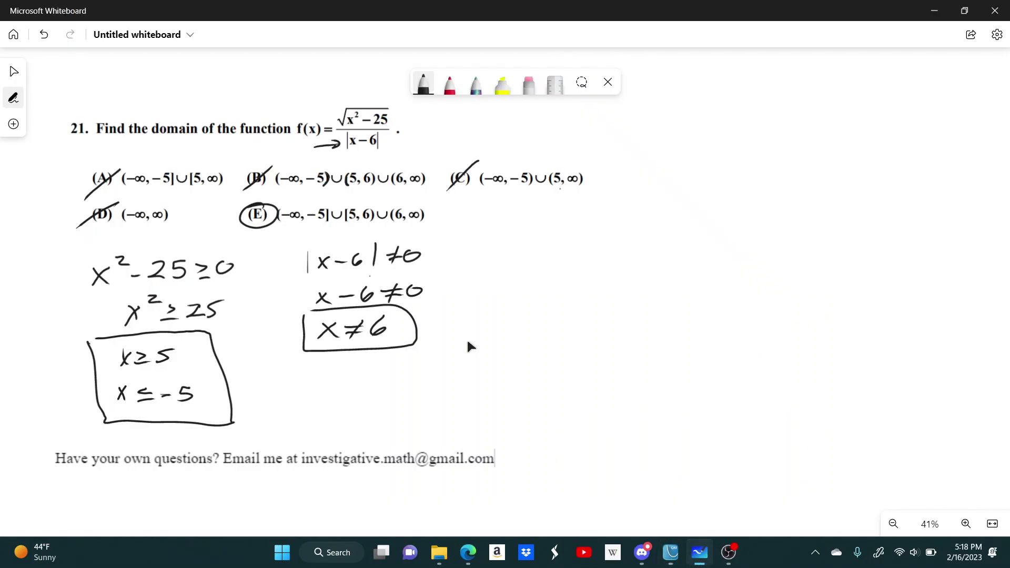